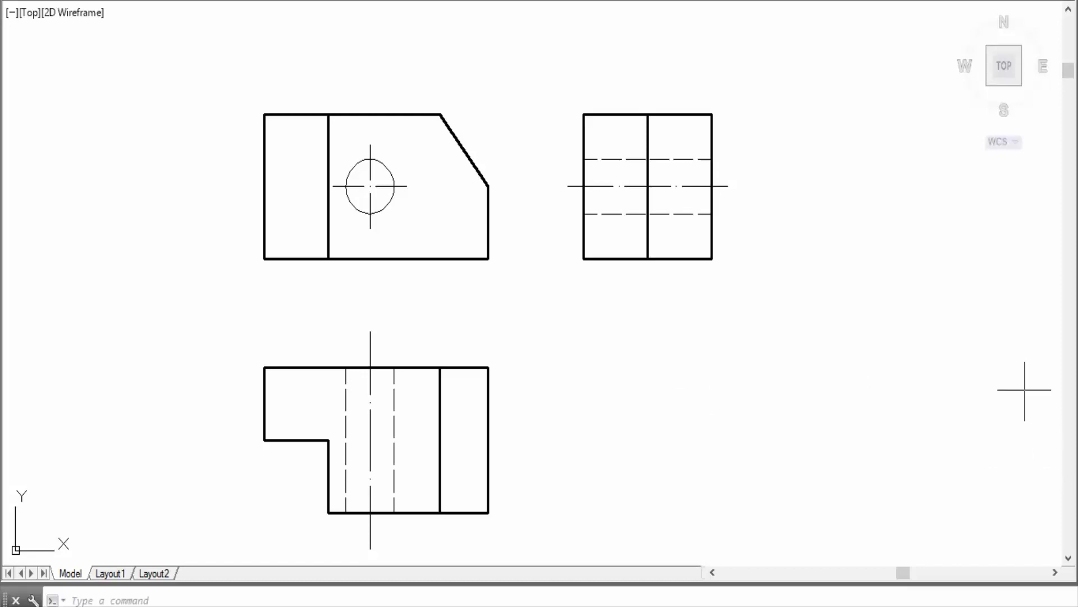
Step: Switch to the 3D model of the block and orbit it to view its stepped end face straight on
scroll(730, 144, "up", 4)
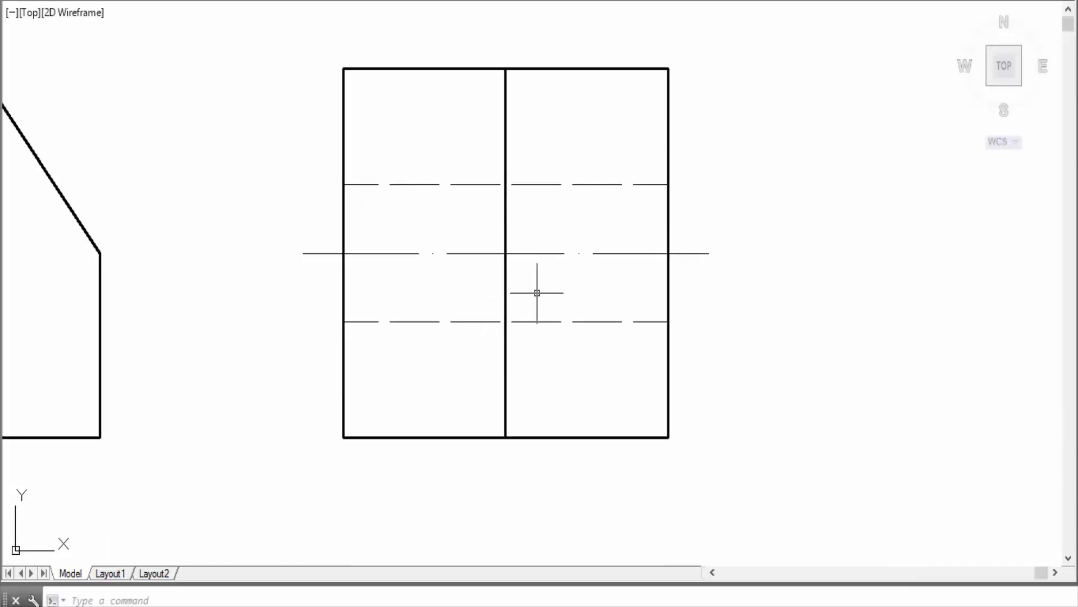
scroll(593, 246, "down", 5)
scroll(352, 251, "up", 4)
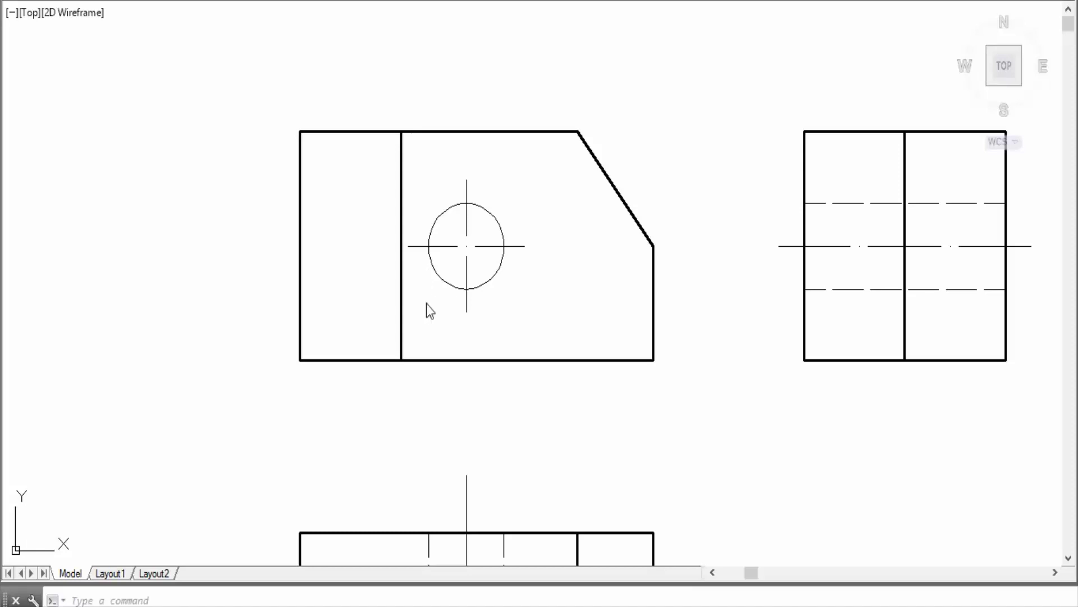
key("alt+Tab")
left_click(574, 332)
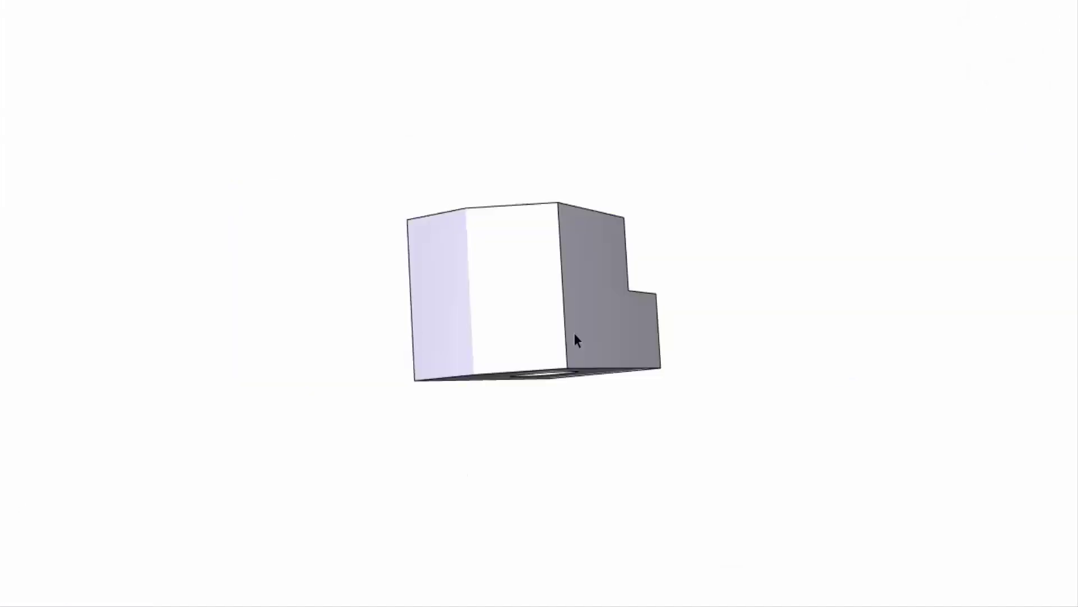
left_click_drag(634, 206, 472, 261)
scroll(471, 253, "up", 3)
left_click_drag(399, 275, 464, 182)
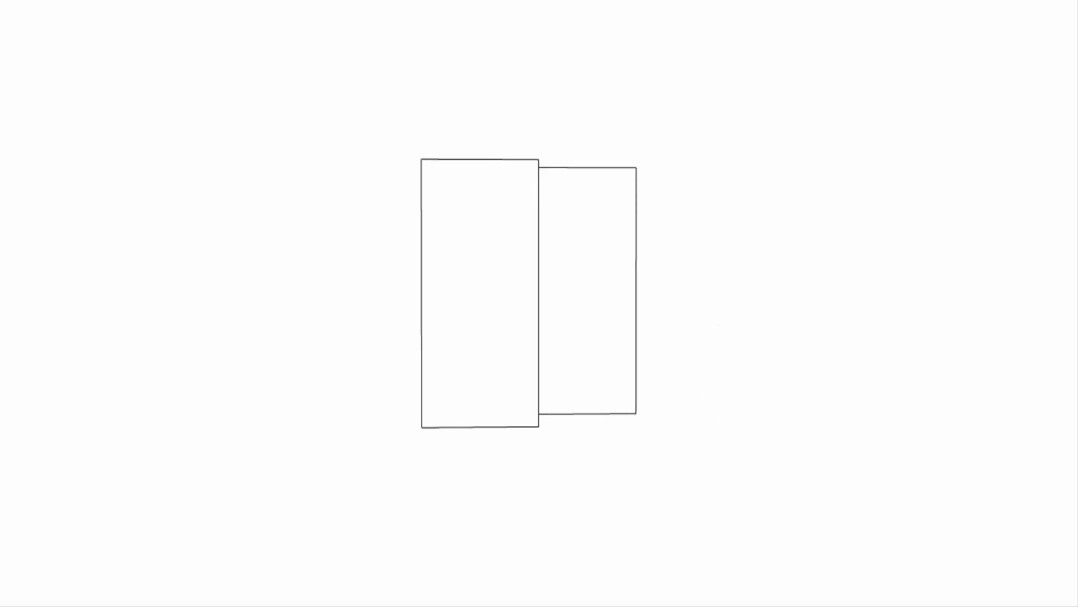
left_click_drag(313, 117, 701, 308, "ctrl+shift")
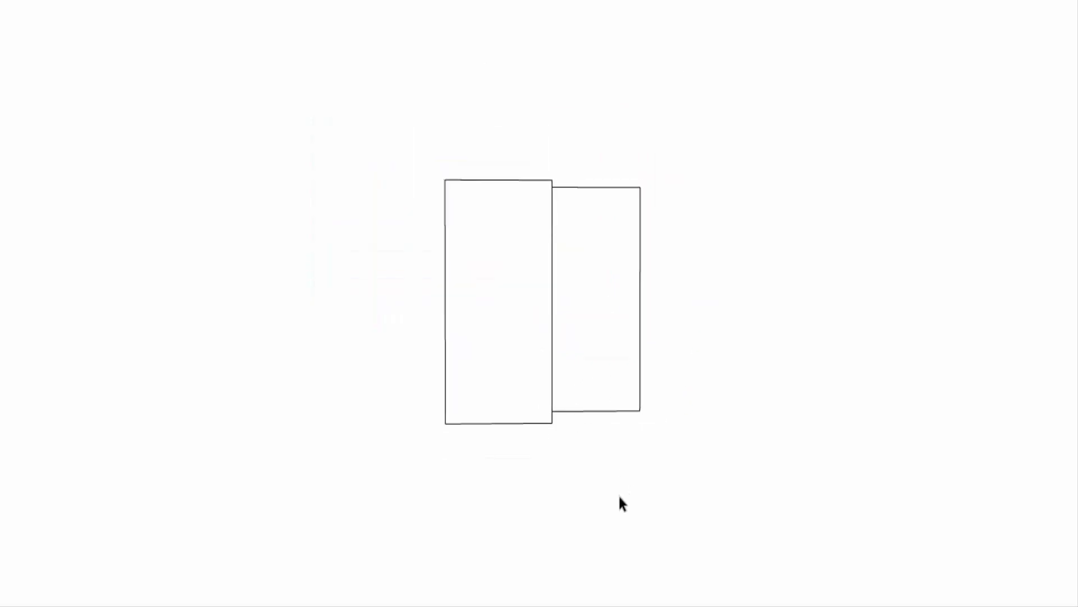
Step: Return to the AutoCAD drawing and compare the side view's edges and hidden hole lines with the front and plan views
key("alt+Tab")
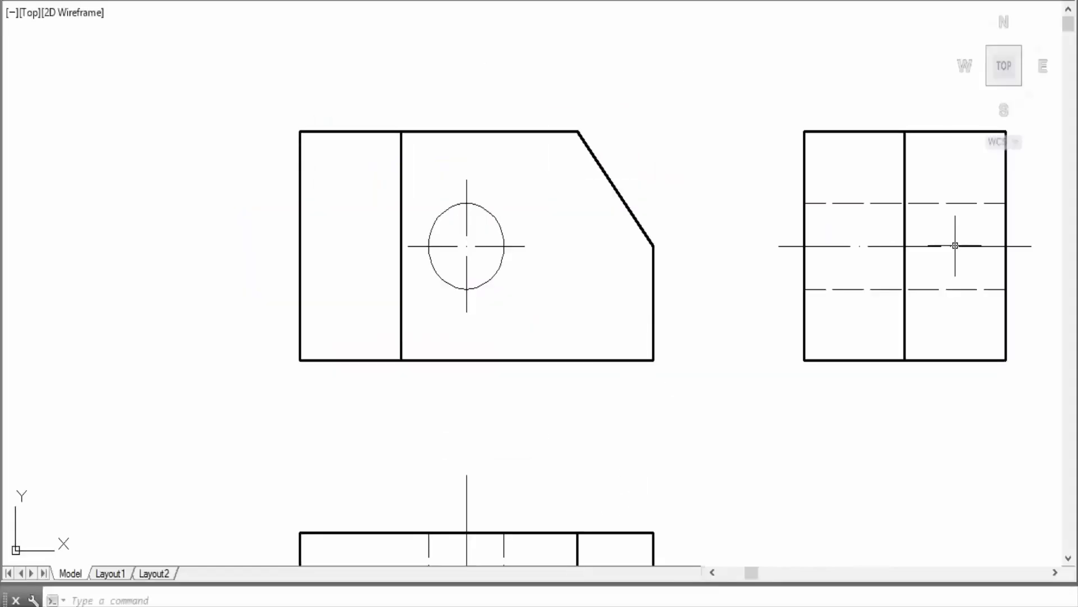
middle_click_drag(915, 254, 787, 287)
scroll(786, 288, "up", 5)
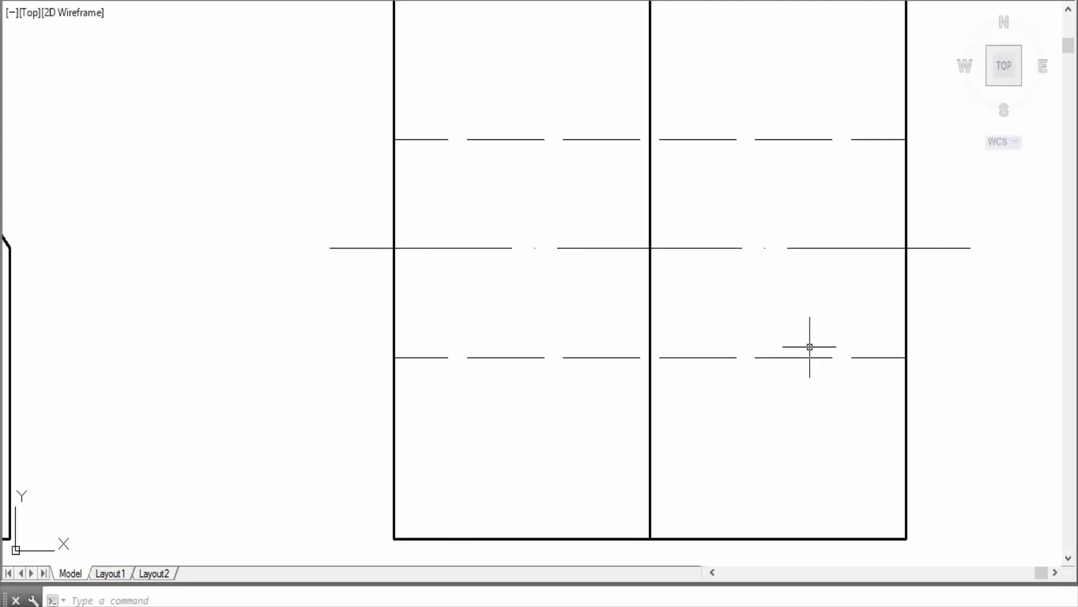
scroll(811, 347, "down", 5)
scroll(399, 332, "down", 4)
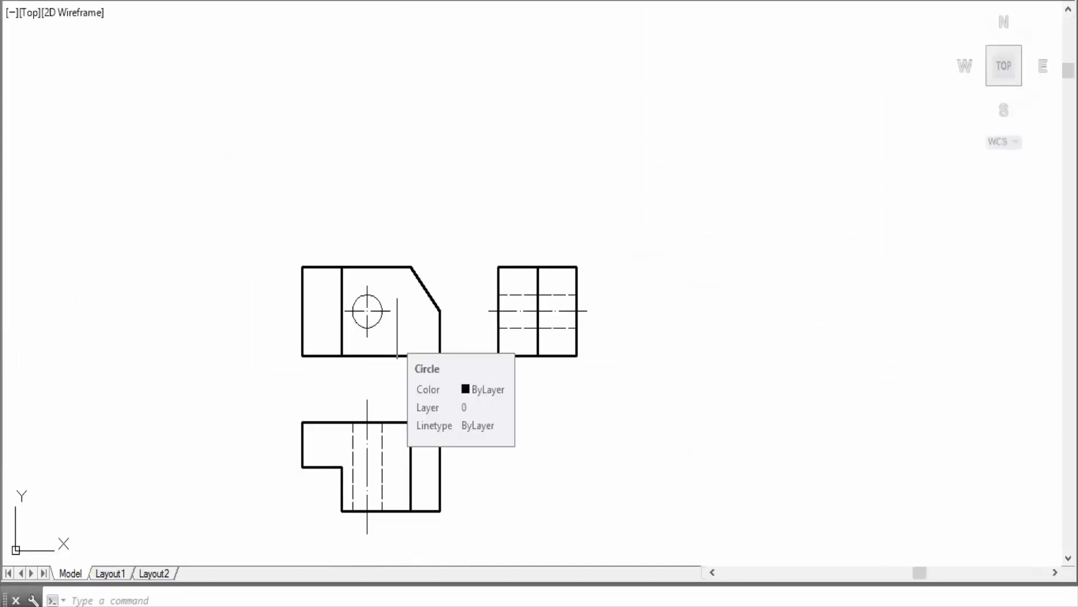
scroll(382, 478, "up", 2)
middle_click_drag(381, 477, 396, 321)
scroll(396, 321, "up", 4)
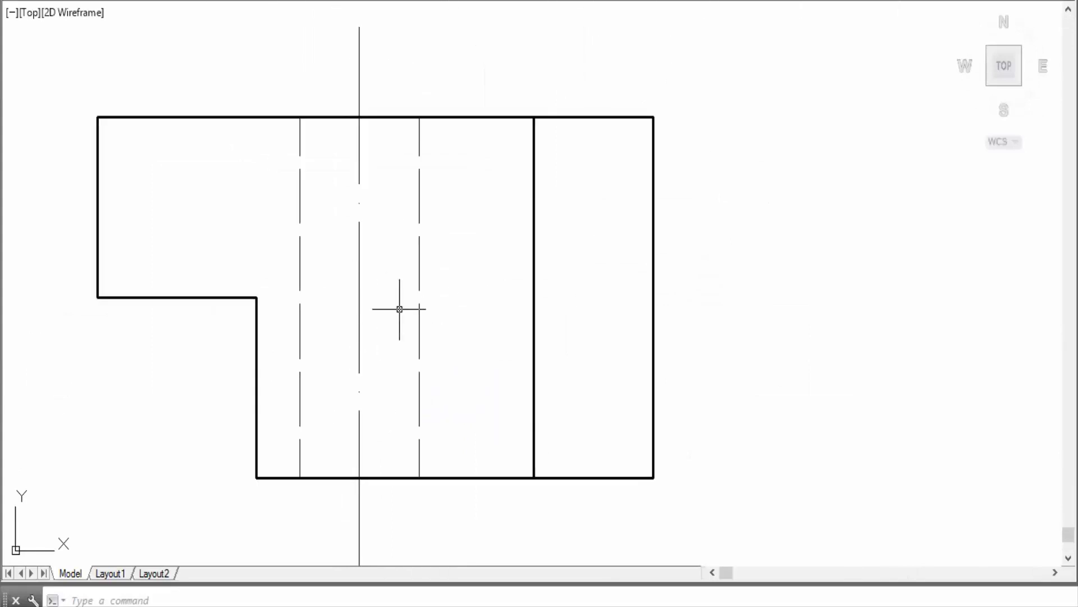
scroll(394, 314, "down", 4)
middle_click_drag(472, 304, 461, 516)
scroll(630, 273, "up", 2)
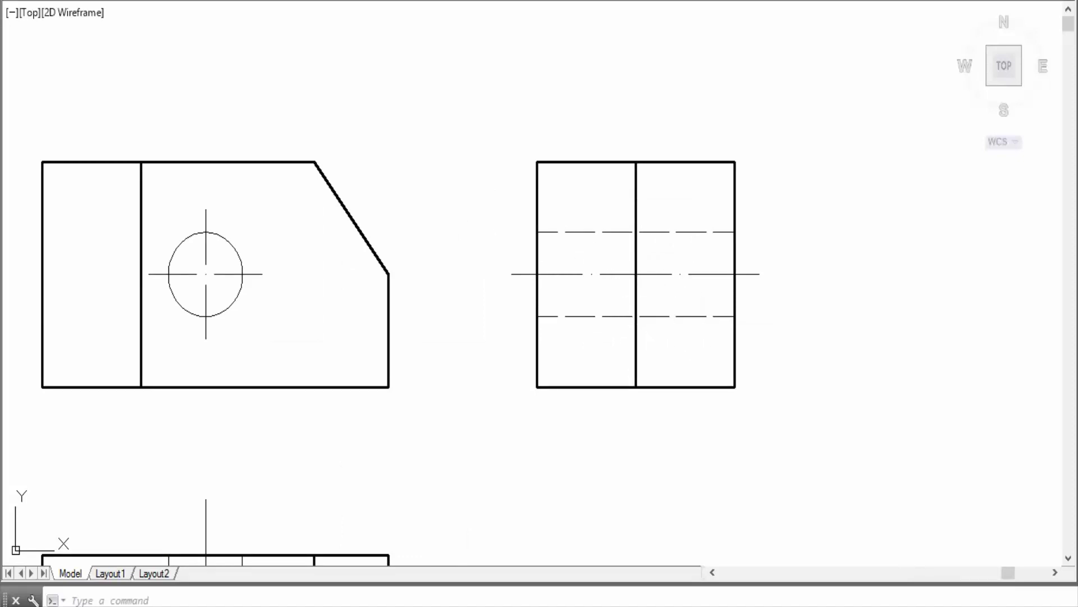
scroll(590, 201, "up", 2)
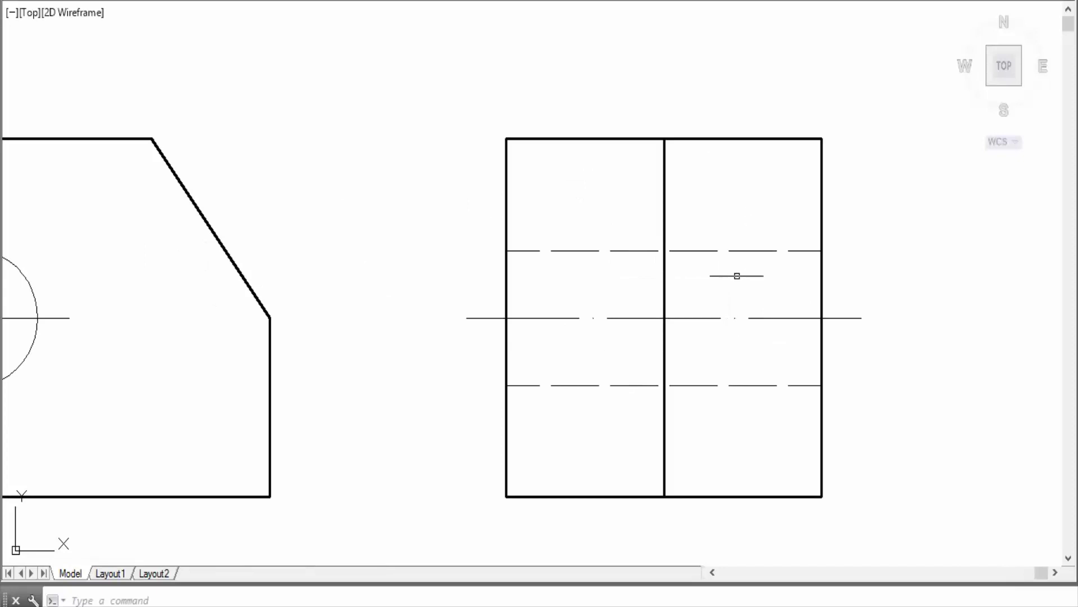
scroll(736, 276, "down", 4)
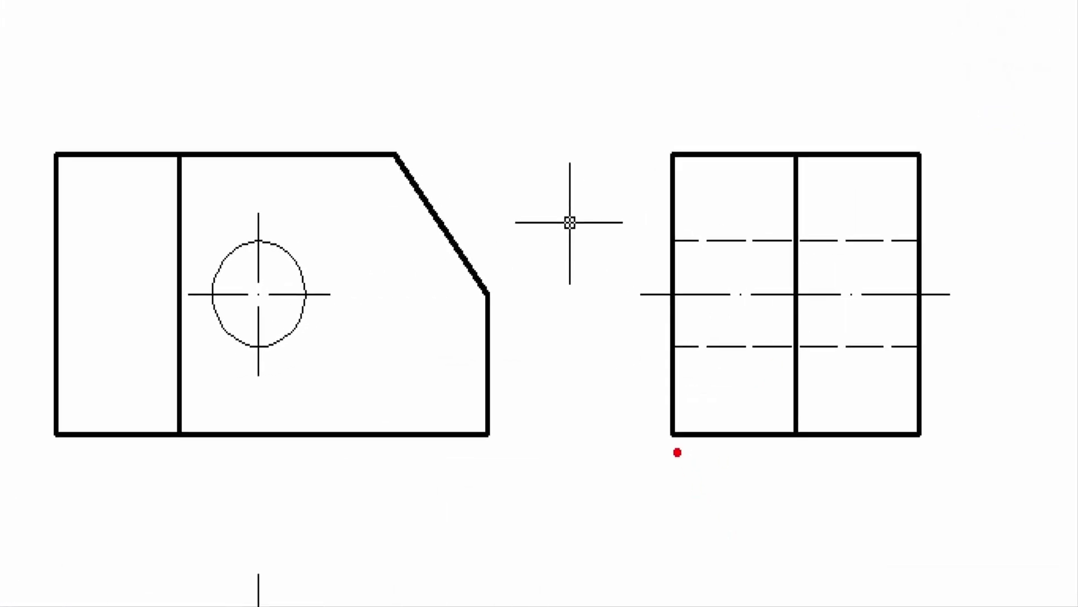
Step: Compare the side view's two width portions and full height with the stepped depths in the plan view
mouse_move(674, 451)
left_mouse_down("shift")
mouse_move(787, 469)
mouse_move(795, 447)
mouse_move(915, 449)
mouse_move(920, 460)
left_mouse_up("shift")
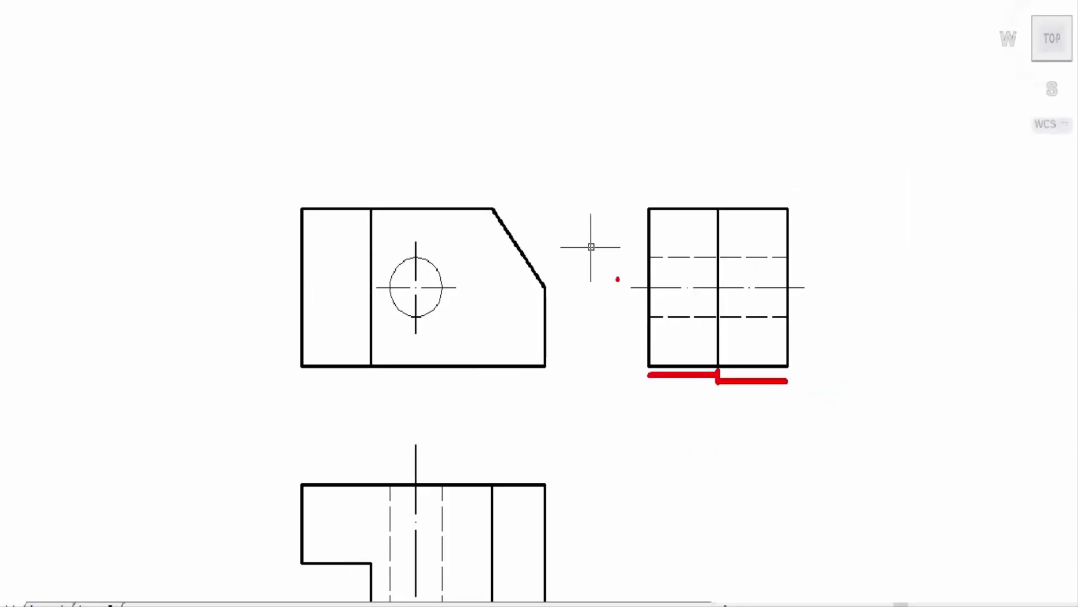
middle_click_drag(556, 397, 546, 241)
scroll(391, 329, "up", 4)
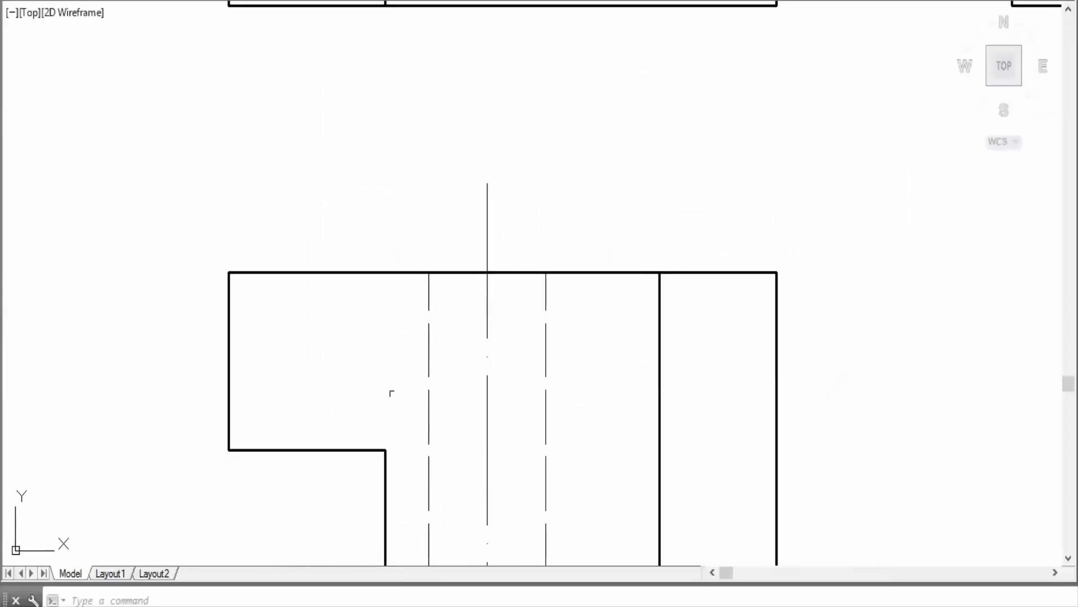
middle_click_drag(390, 390, 396, 289)
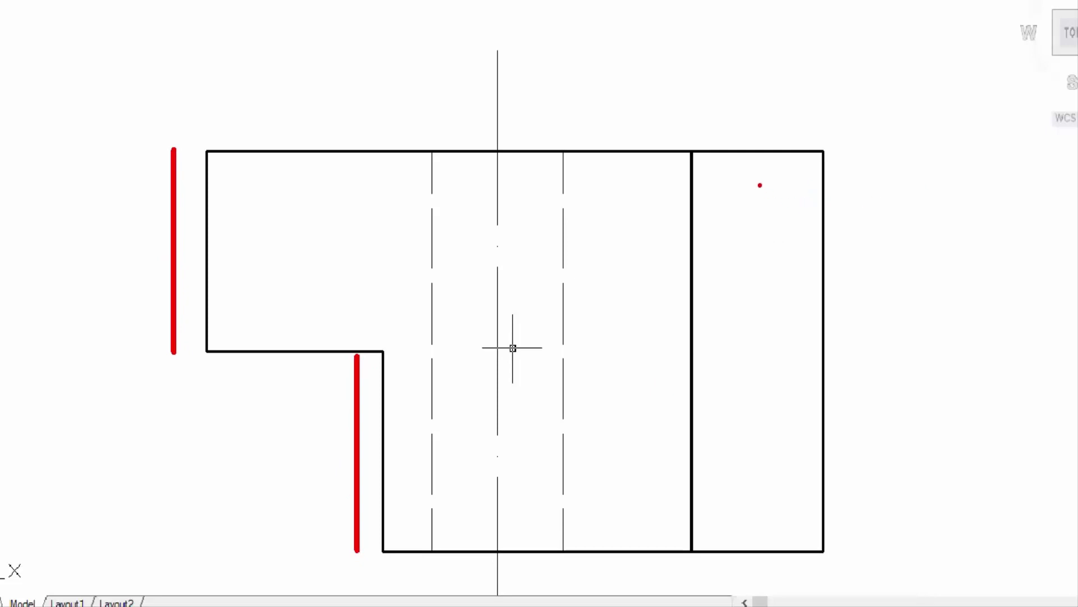
scroll(374, 264, "down", 5)
scroll(461, 264, "up", 4)
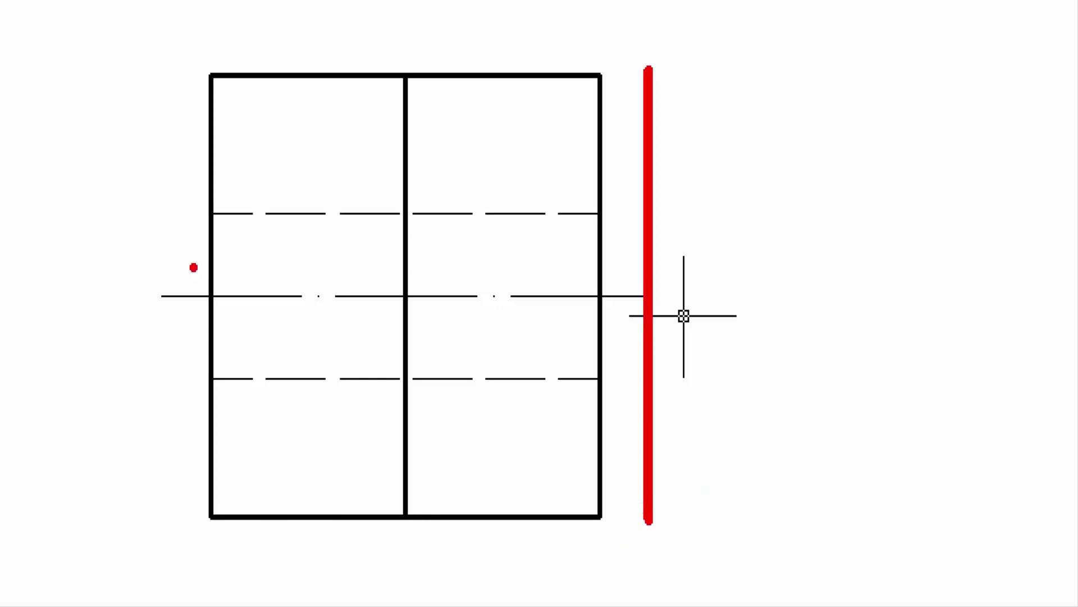
scroll(474, 331, "down", 3)
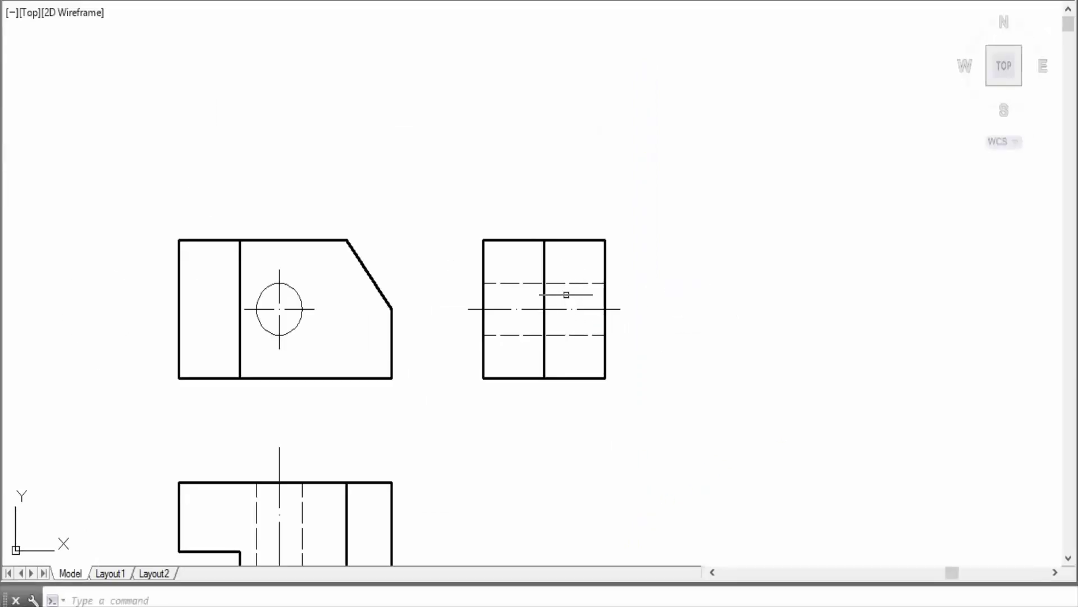
Step: Examine how the front view's left edge and circular hole relate to the side view edges and the plan view's hidden lines
middle_click_drag(255, 319, 309, 282)
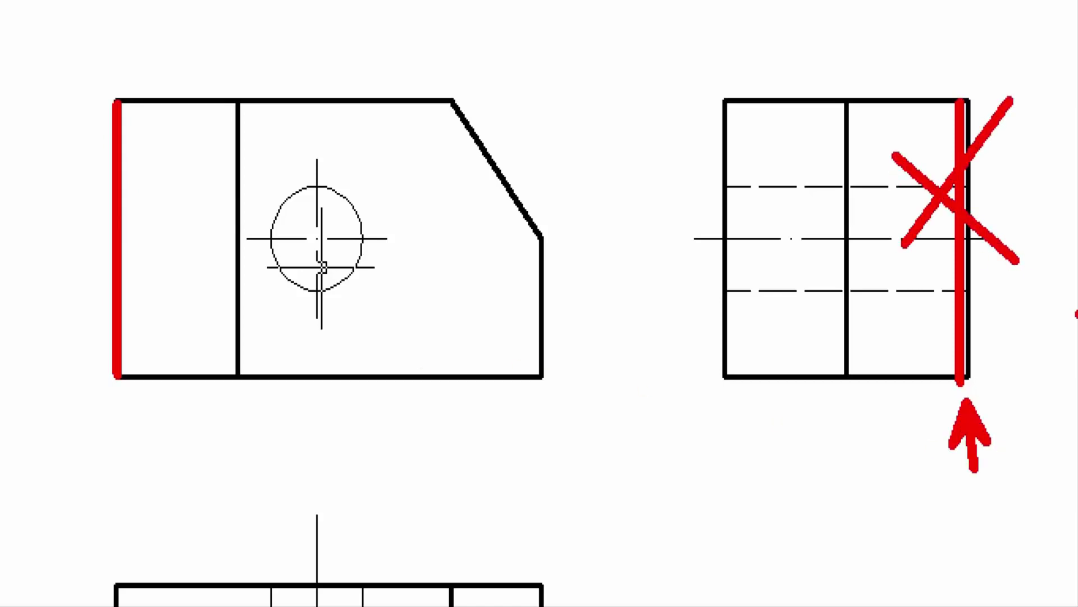
scroll(457, 285, "up", 4)
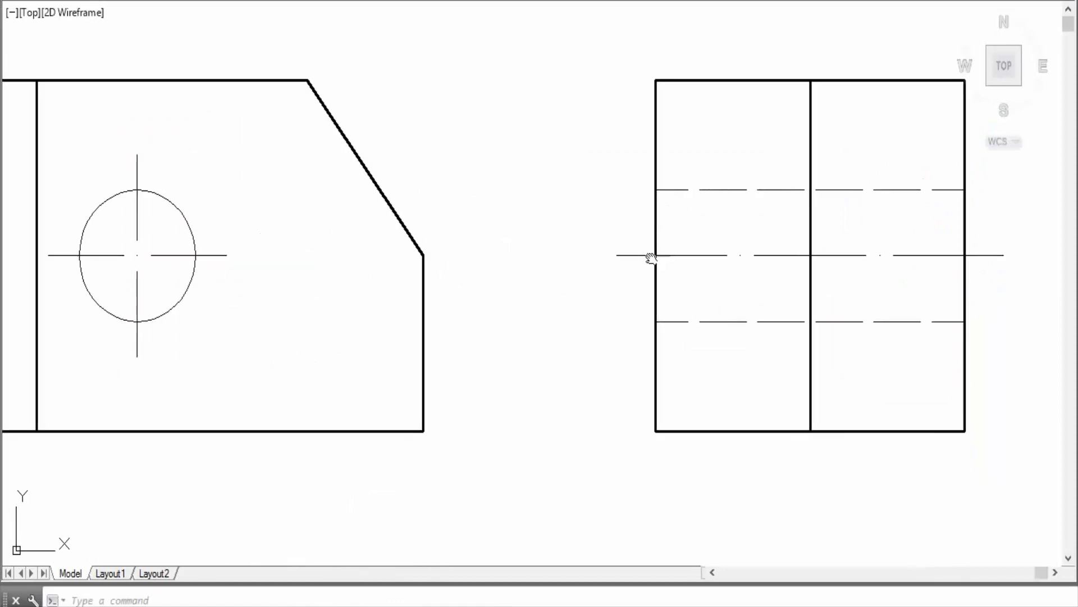
middle_click_drag(651, 257, 526, 307)
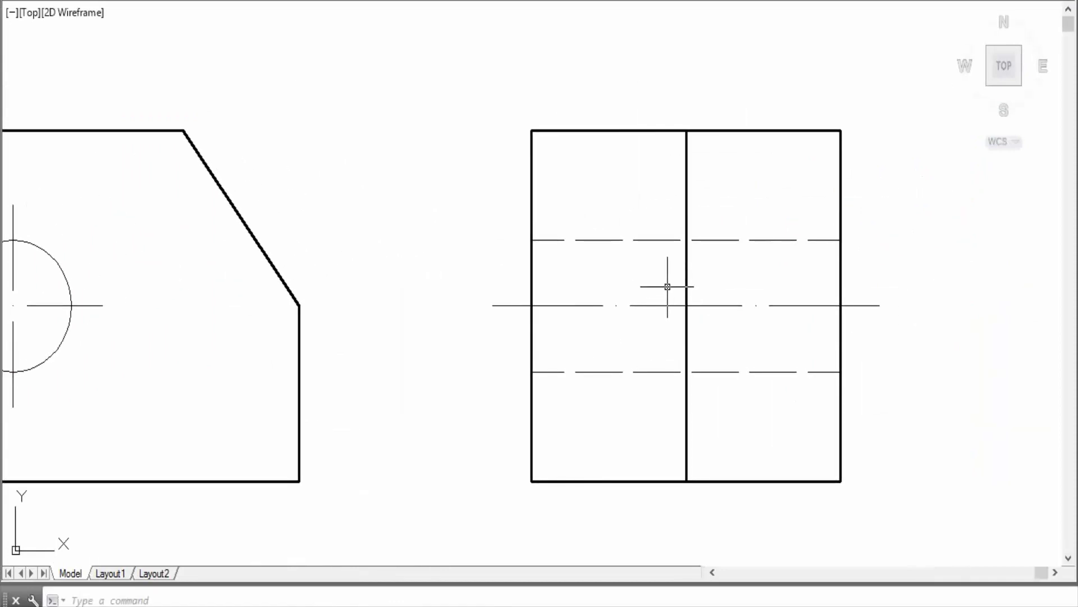
mouse_move(428, 258)
middle_mouse_down()
mouse_move(620, 227)
mouse_move(788, 228)
middle_mouse_up()
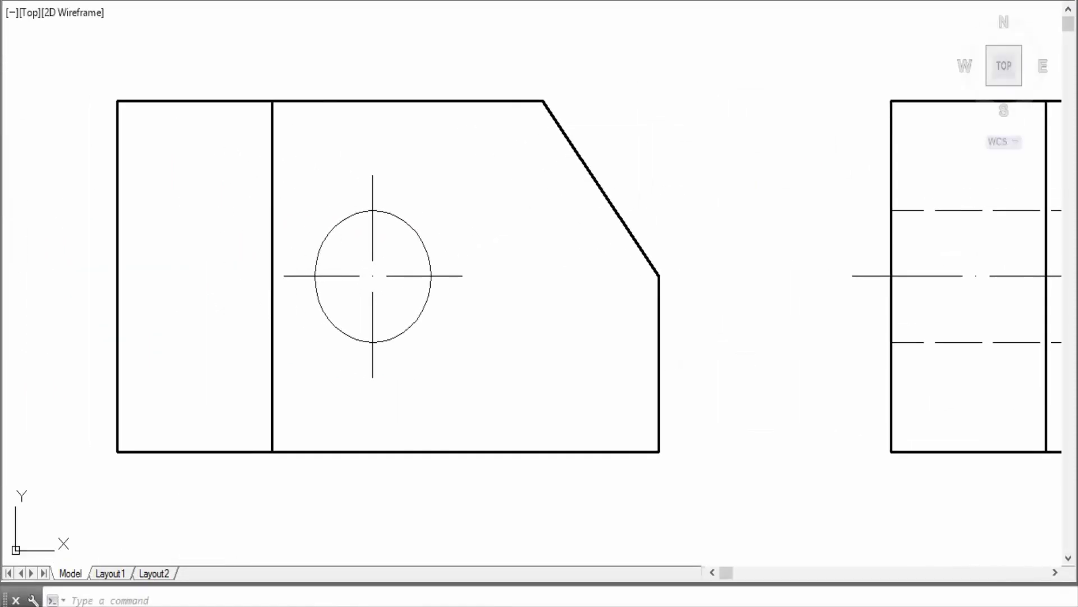
scroll(336, 282, "up", 2)
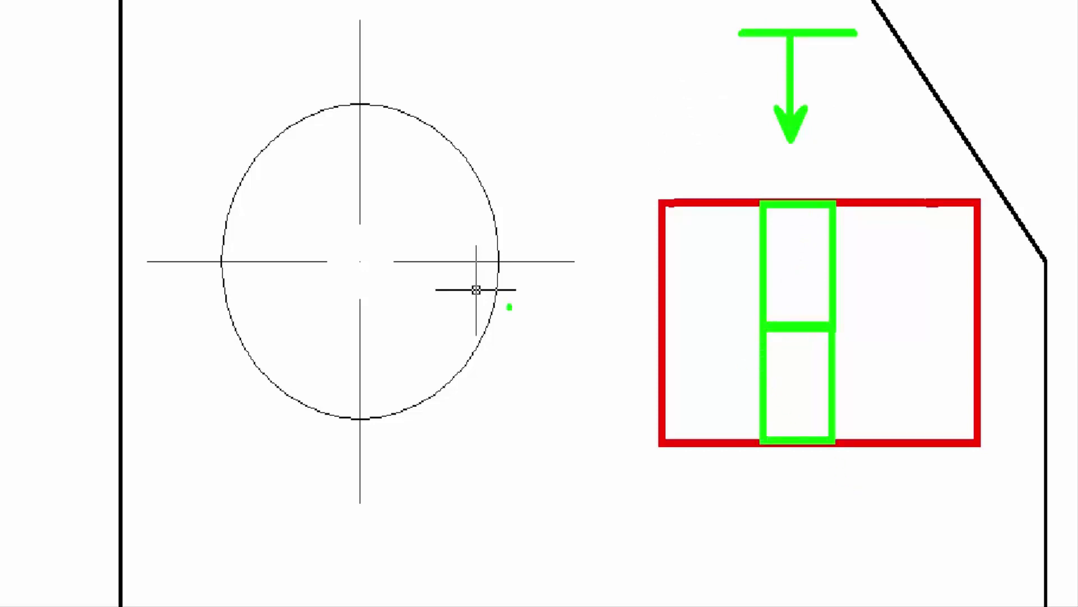
scroll(476, 290, "down", 4)
scroll(428, 404, "up", 5)
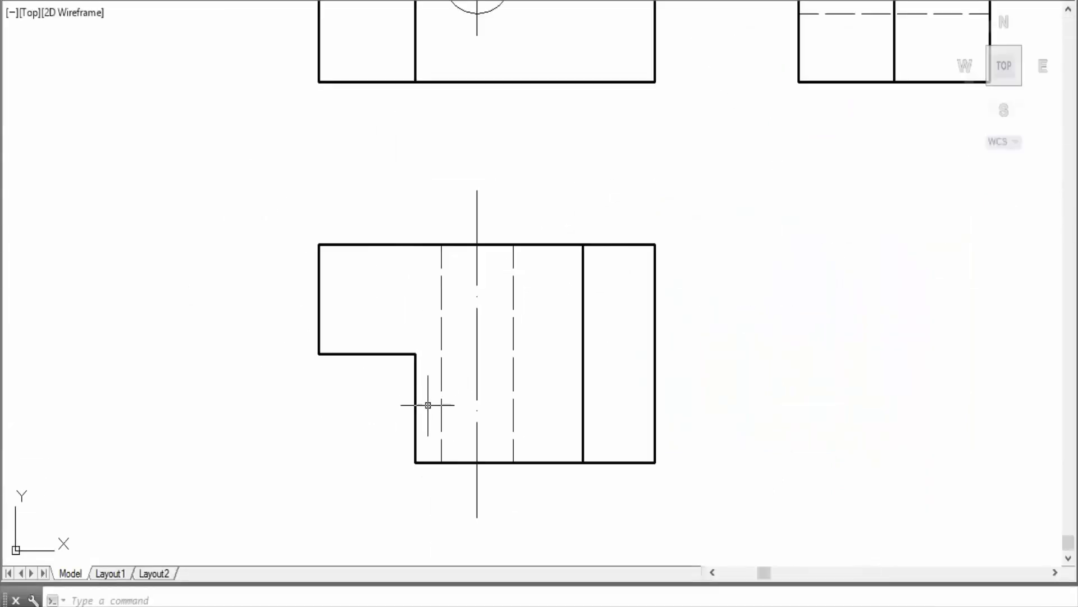
scroll(455, 445, "up", 2)
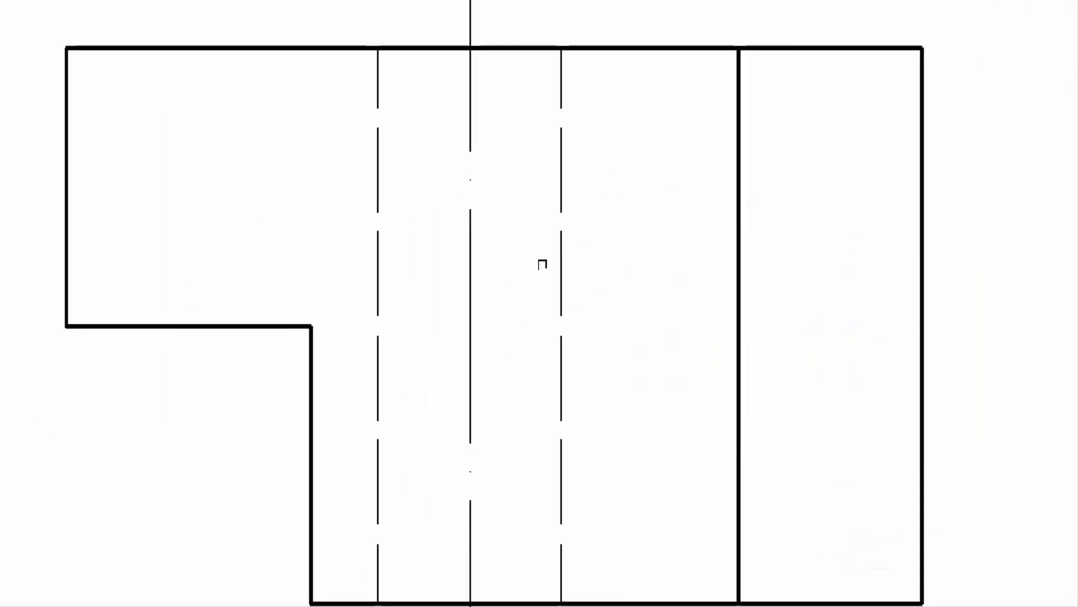
scroll(541, 262, "down", 1)
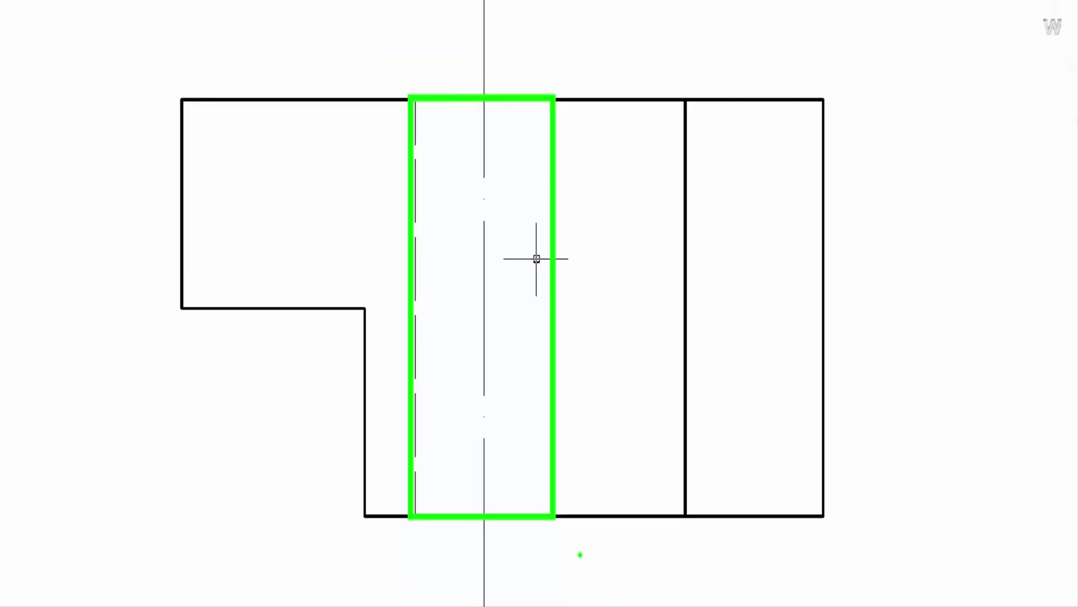
scroll(540, 260, "down", 5)
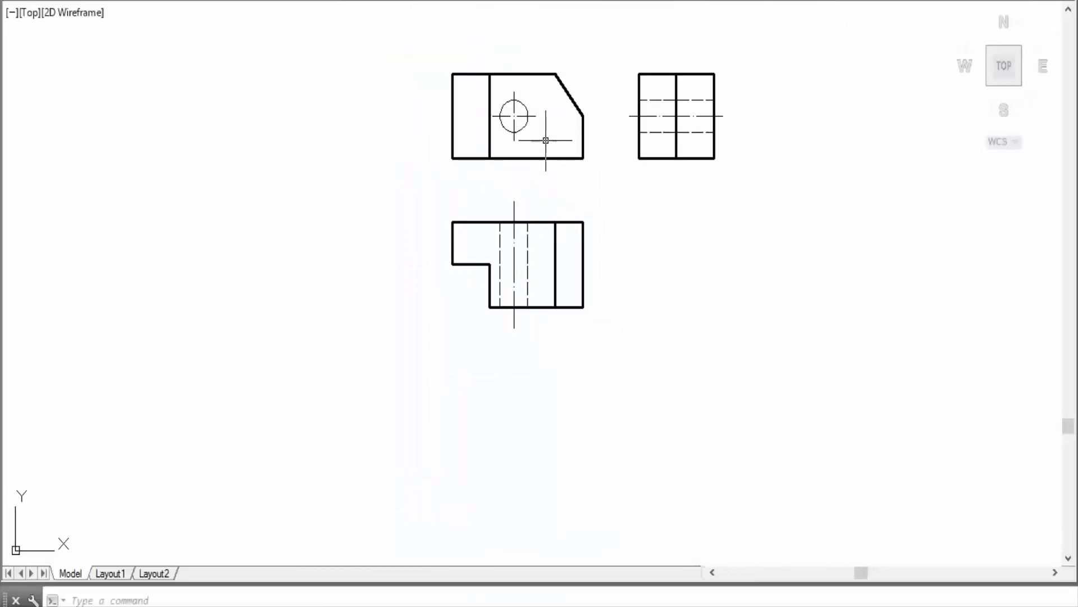
Step: Erase the entire side view, including its outline, hidden lines and centre line
middle_click_drag(546, 141, 507, 413)
scroll(525, 405, "up", 6)
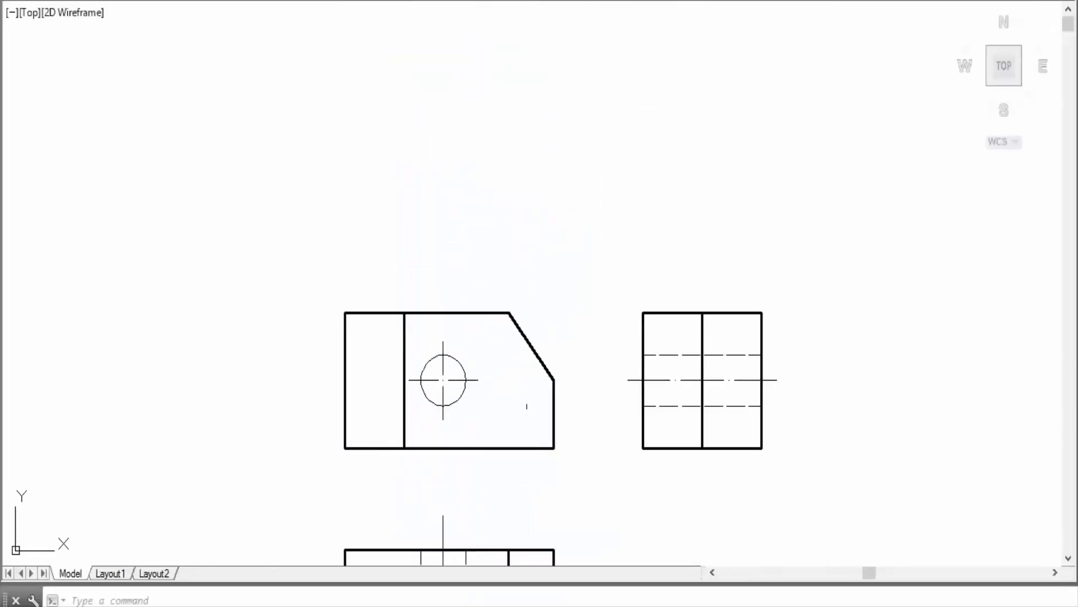
middle_click_drag(706, 379, 541, 327)
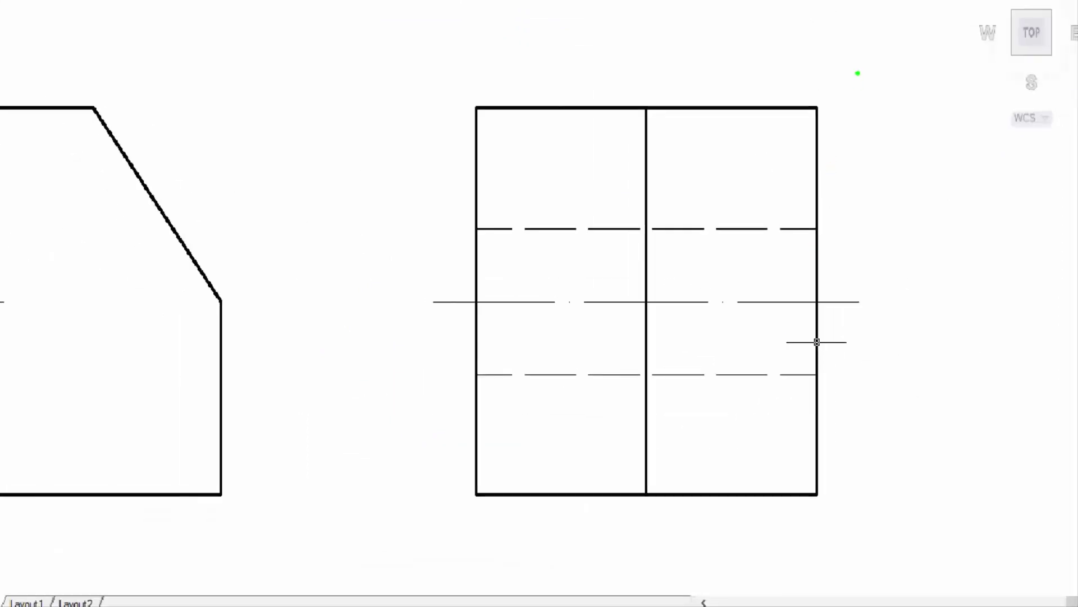
left_click_drag(858, 73, 469, 484)
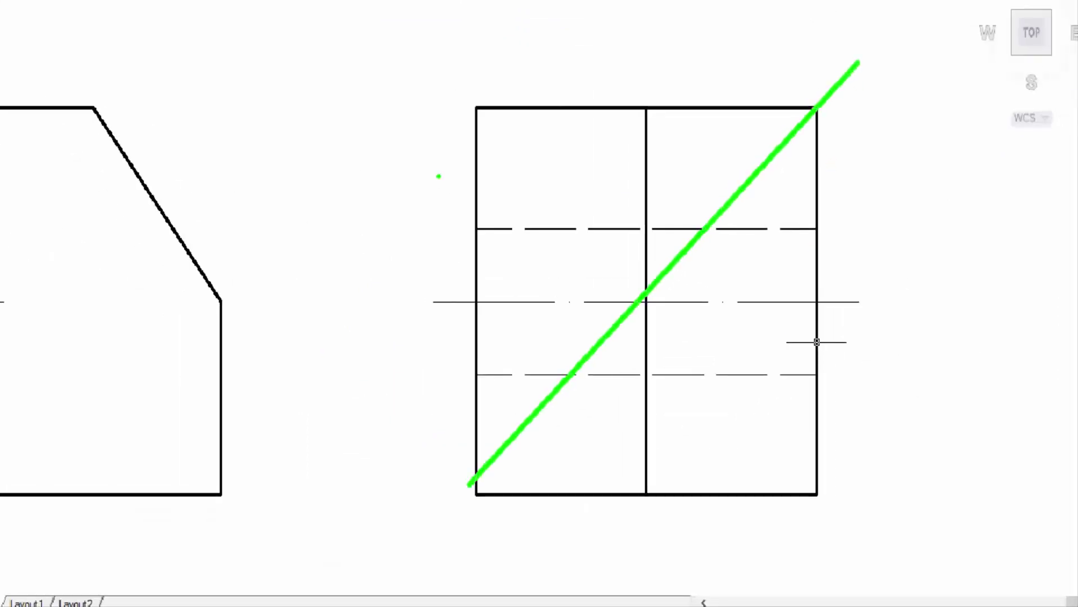
left_click_drag(436, 83, 804, 489)
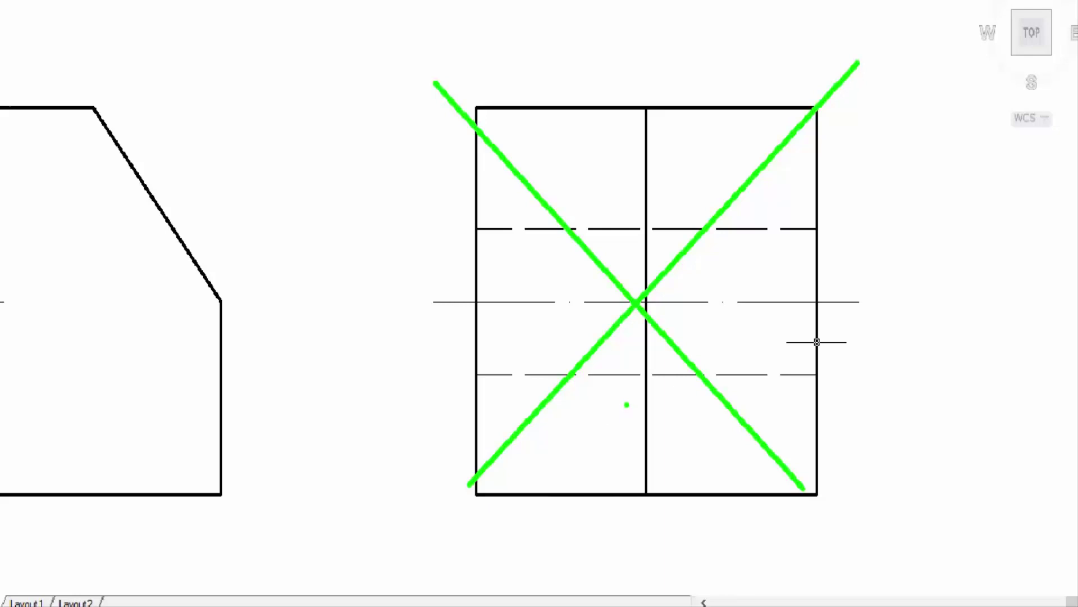
left_click(929, 549)
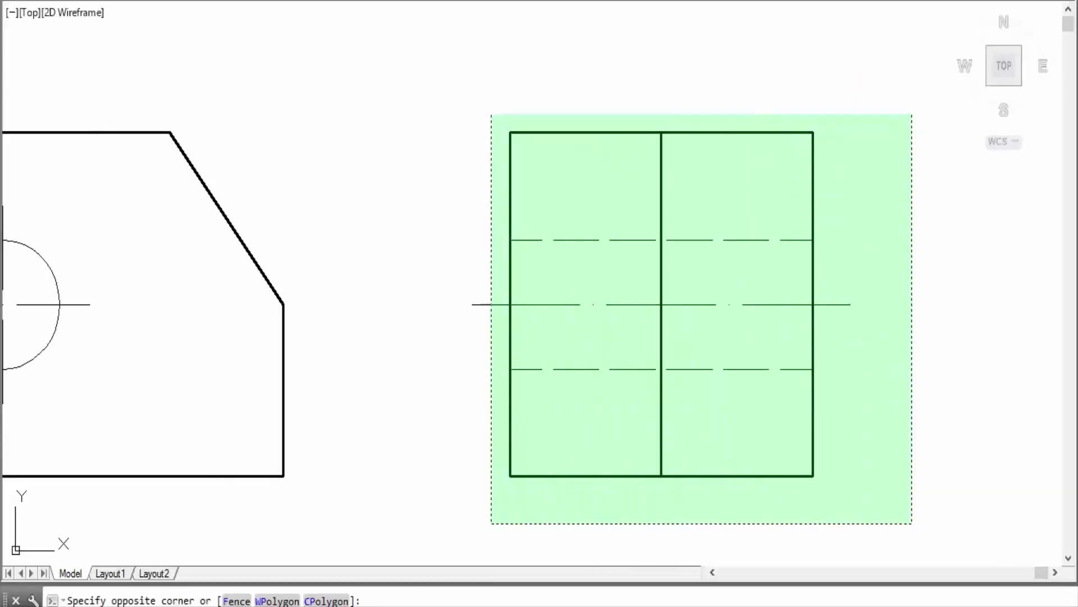
left_click(428, 87)
key("Delete")
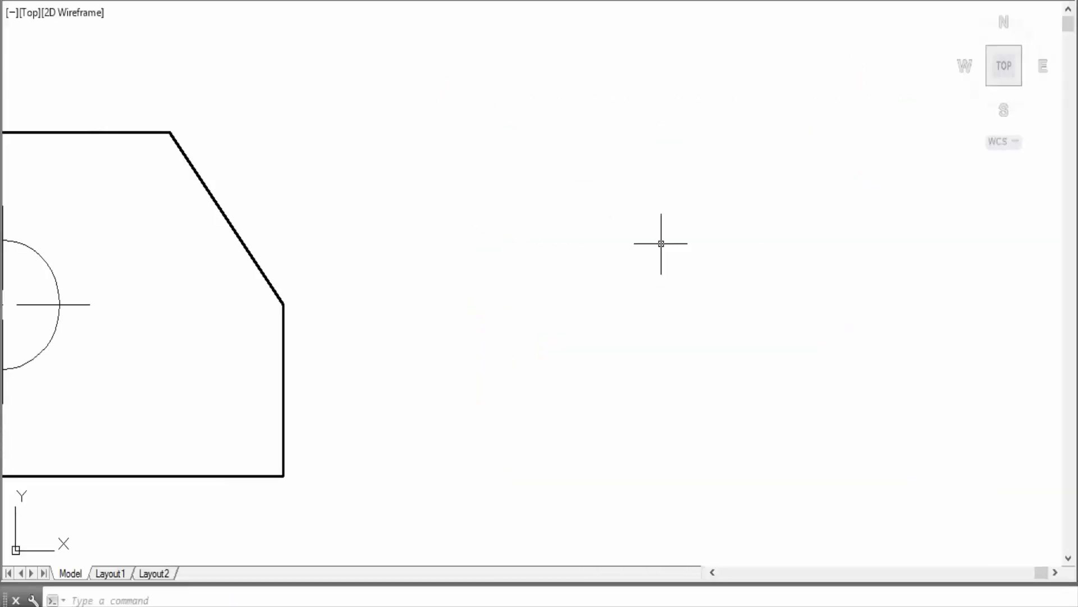
Step: Examine the overall length shared by the front view and the plan view below it
scroll(635, 224, "down", 3)
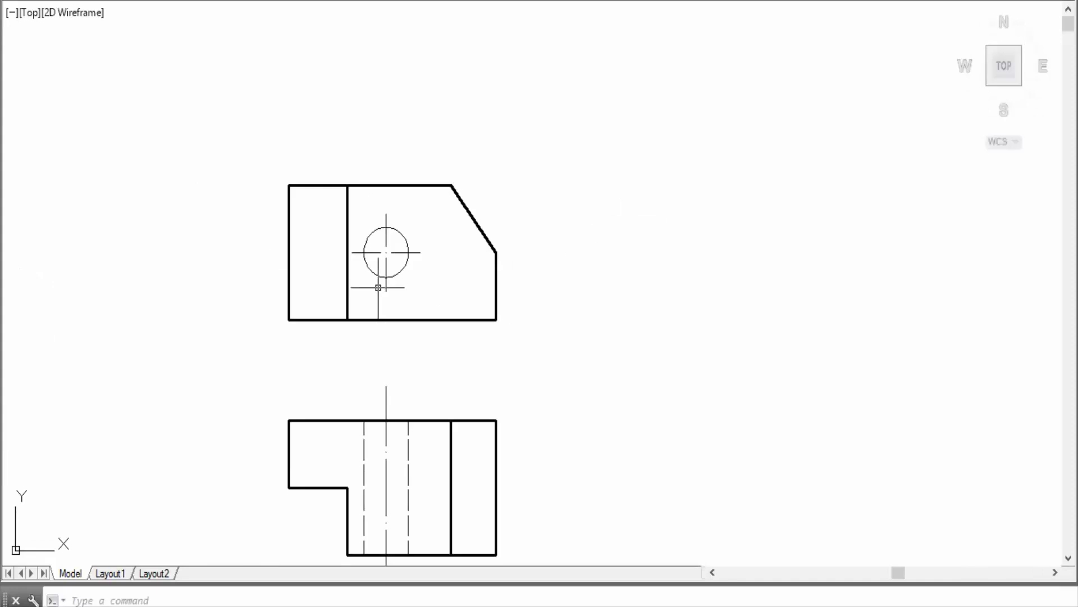
middle_click_drag(337, 377, 356, 330)
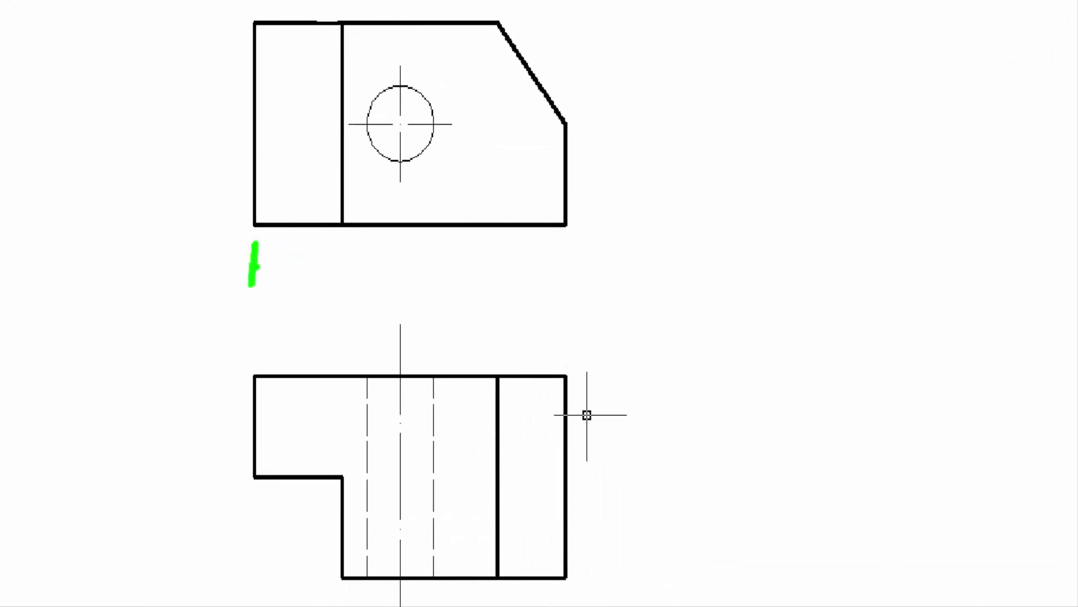
left_click_drag(256, 266, 570, 266, "shift")
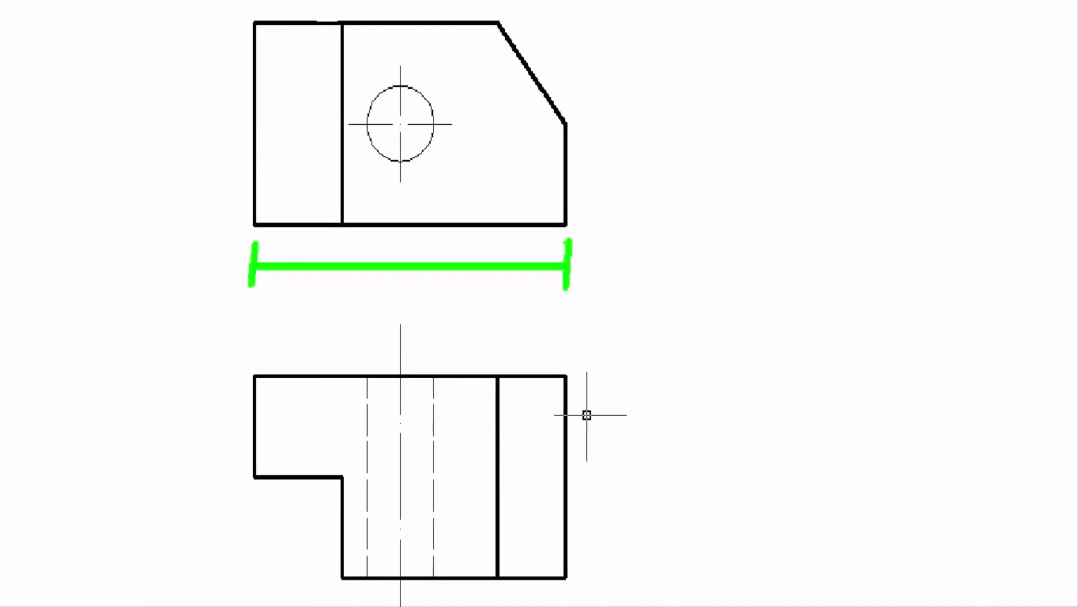
Step: Examine the block's 3D model from the front, the rear and the chamfered end, studying its step, sloped corner and through hole
mouse_move(582, 121)
left_mouse_down("shift")
mouse_move(623, 121)
mouse_move(610, 224)
mouse_move(623, 230)
left_mouse_up("shift")
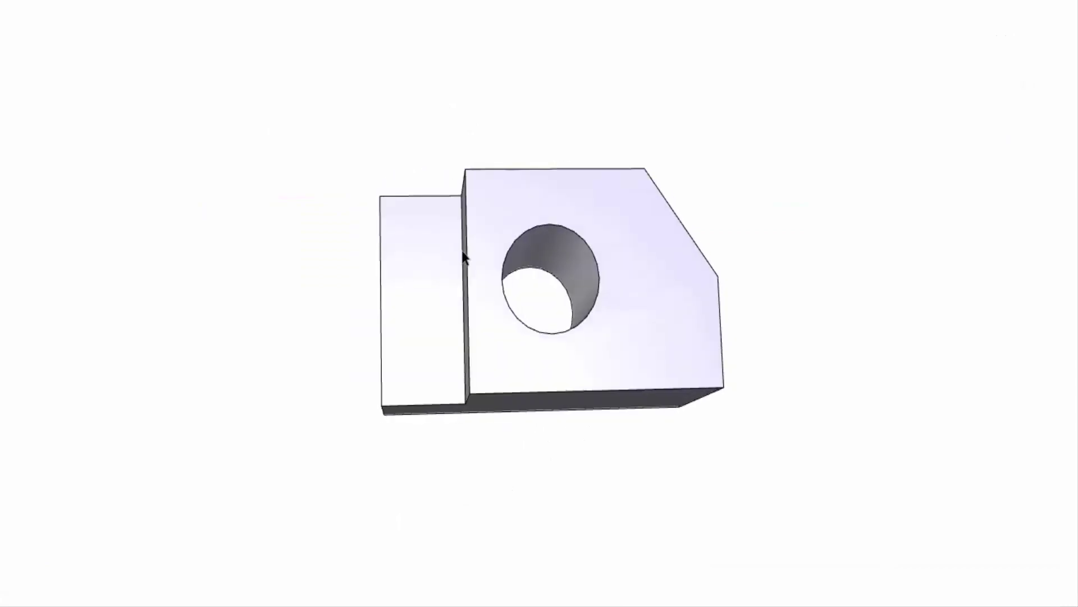
mouse_move(462, 251)
middle_mouse_down()
mouse_move(451, 270)
mouse_move(420, 197)
mouse_move(400, 197)
mouse_move(507, 208)
mouse_move(437, 261)
mouse_move(446, 234)
mouse_move(533, 236)
mouse_move(454, 244)
middle_mouse_up()
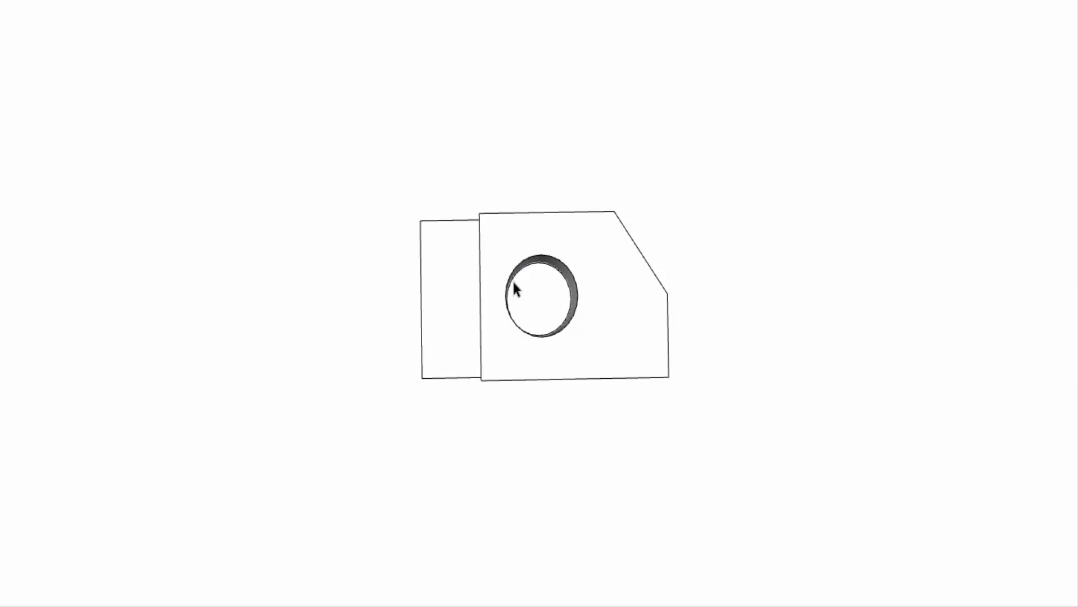
middle_click_drag(539, 291, 652, 182)
middle_click_drag(417, 222, 422, 215)
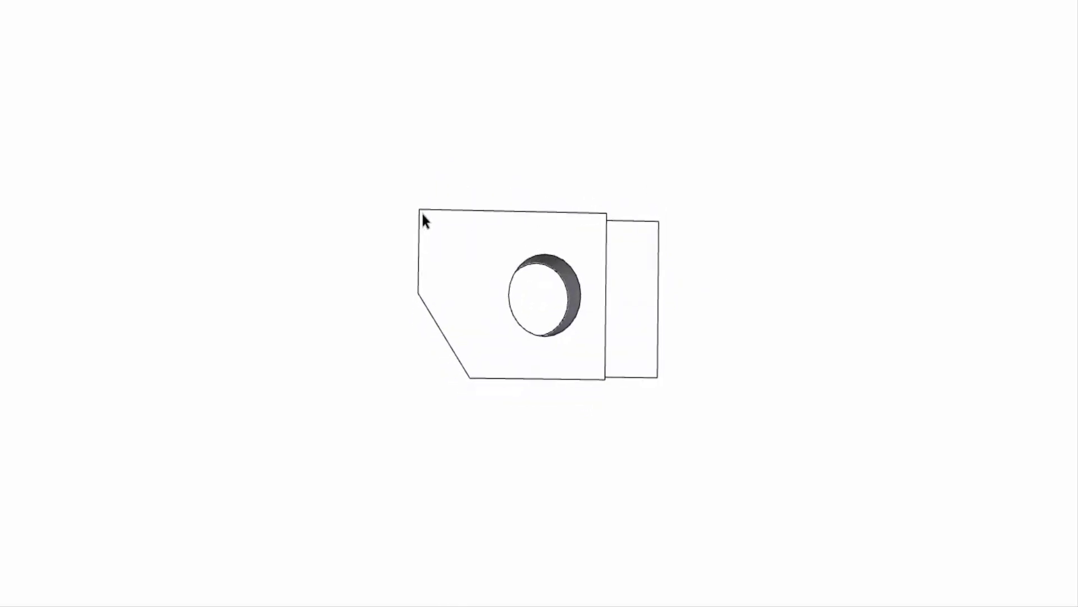
middle_click_drag(490, 279, 479, 292)
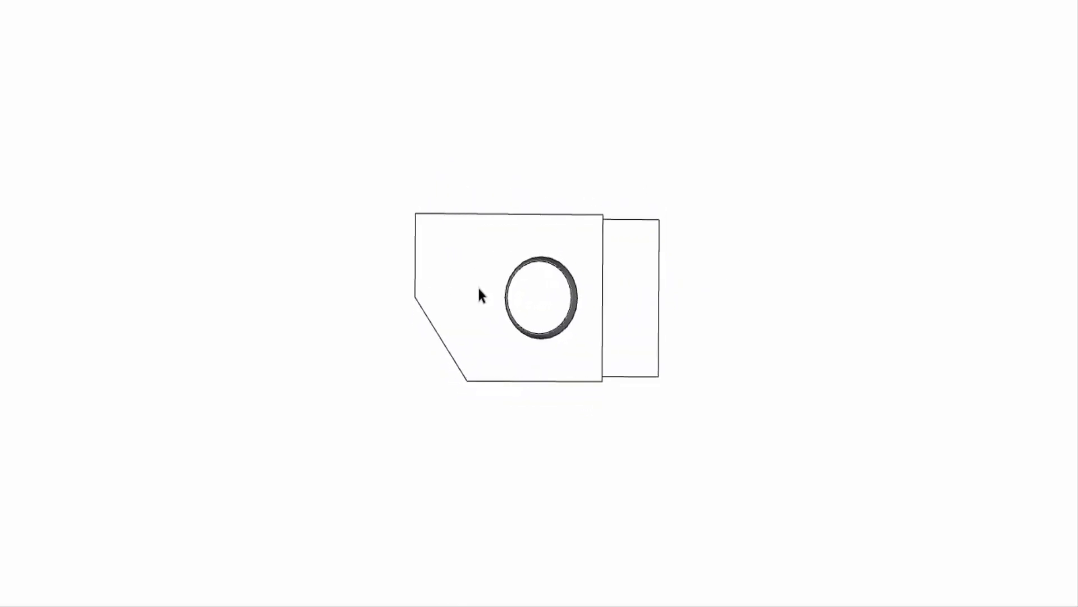
mouse_move(401, 280)
middle_mouse_down()
mouse_move(558, 236)
mouse_move(448, 212)
mouse_move(423, 354)
mouse_move(546, 191)
mouse_move(506, 392)
mouse_move(484, 241)
mouse_move(571, 247)
mouse_move(465, 224)
mouse_move(700, 274)
mouse_move(638, 303)
mouse_move(565, 252)
middle_mouse_up()
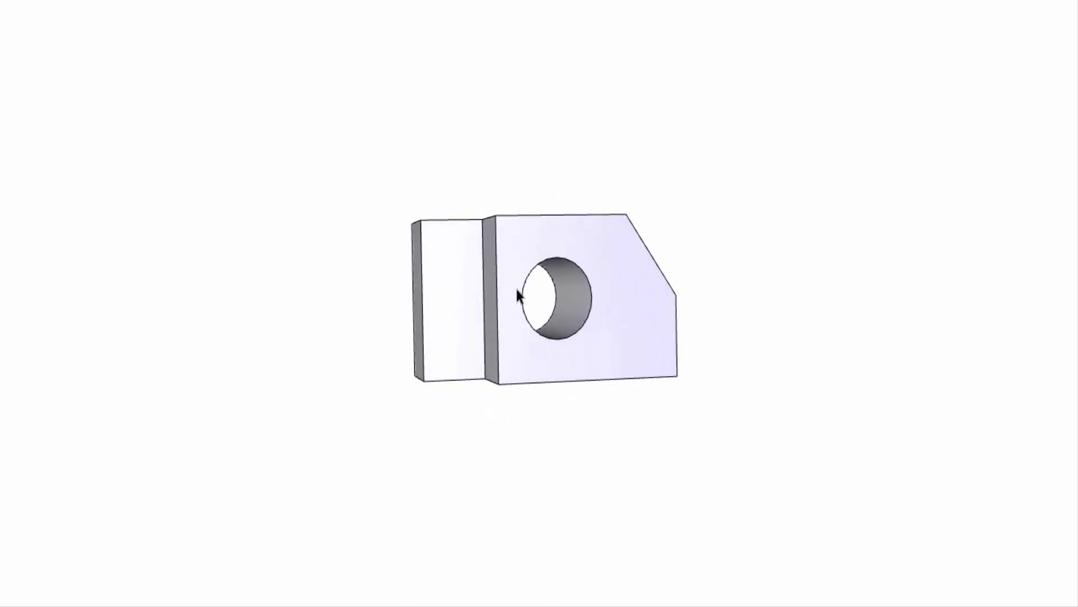
middle_click_drag(648, 303, 623, 298)
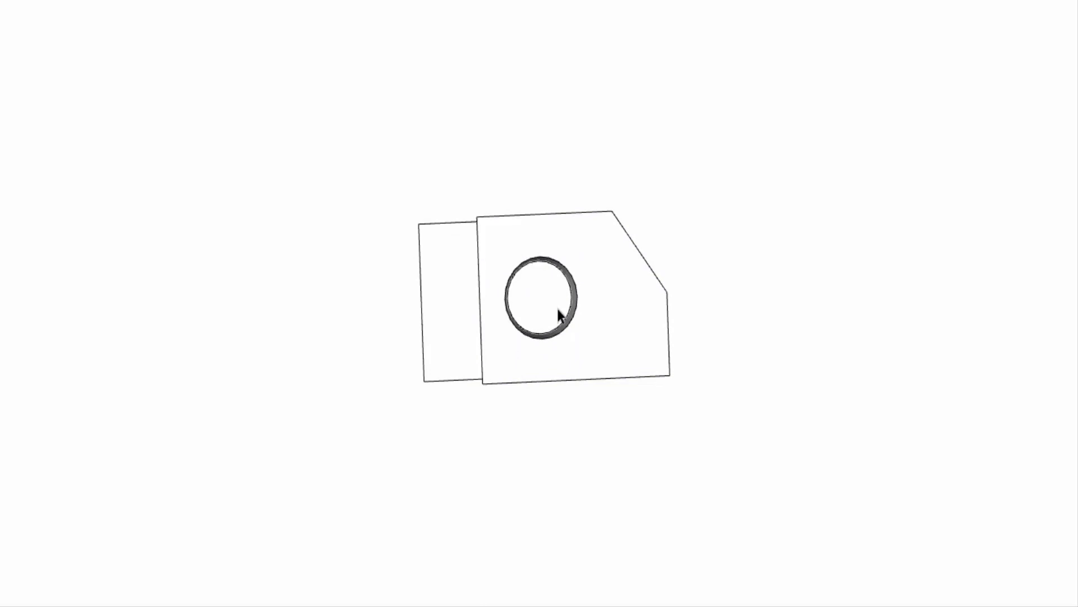
mouse_move(438, 252)
middle_mouse_down()
mouse_move(456, 221)
mouse_move(426, 241)
mouse_move(463, 232)
mouse_move(437, 240)
middle_mouse_up()
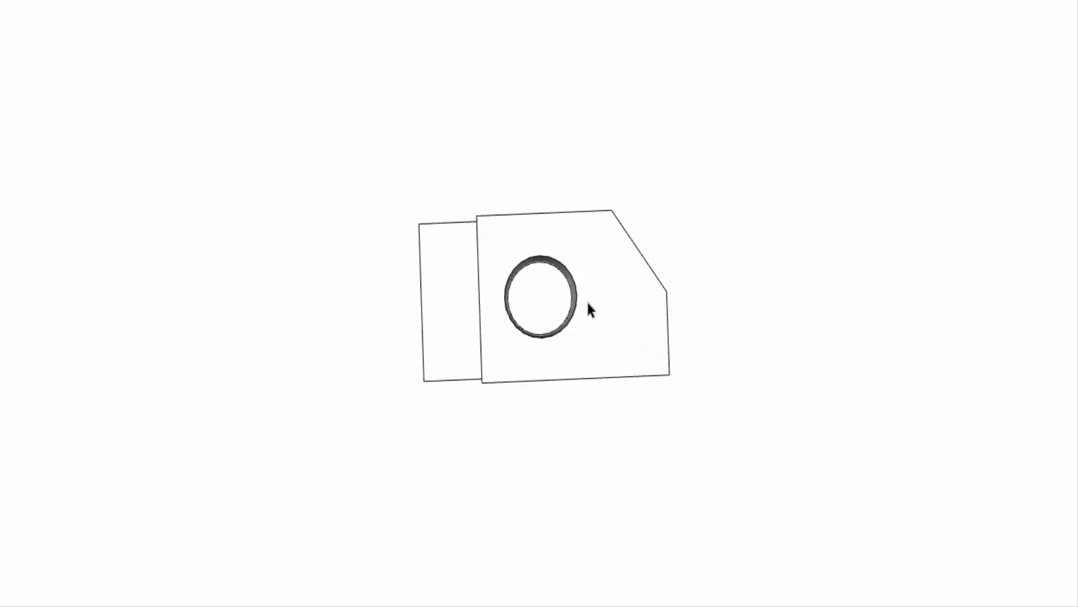
mouse_move(580, 404)
middle_mouse_down()
mouse_move(614, 241)
mouse_move(525, 197)
mouse_move(686, 260)
mouse_move(743, 361)
mouse_move(414, 361)
mouse_move(560, 281)
mouse_move(523, 269)
middle_mouse_up()
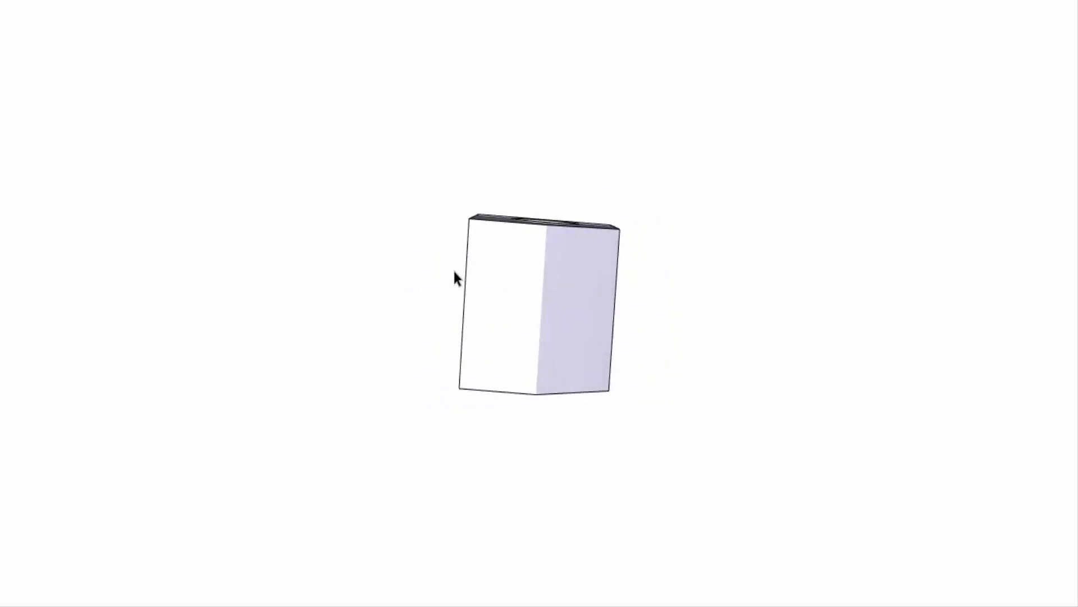